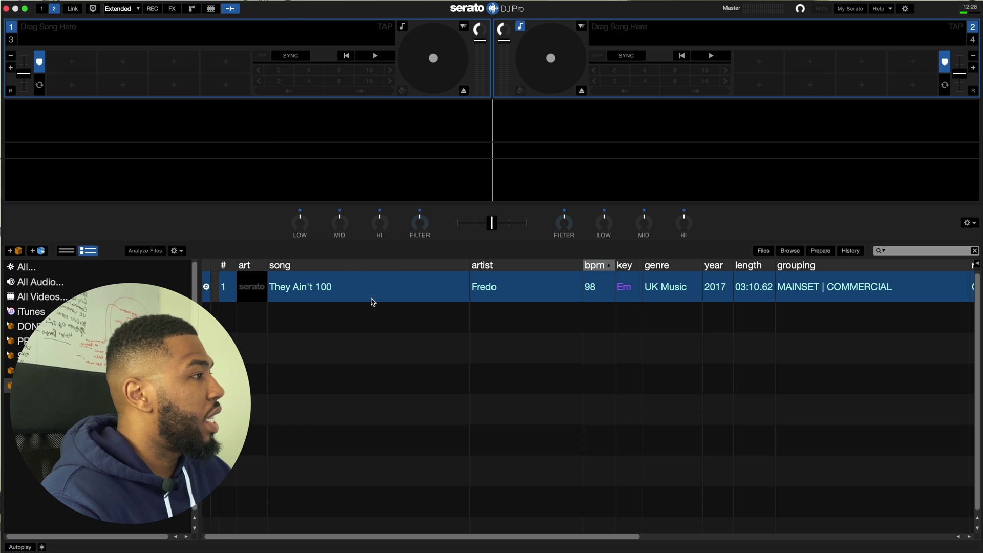
- Load the track "They Ain't 100" onto deck 1 and play its intro from the first cue point to check the beat
drag(340, 288, 414, 91)
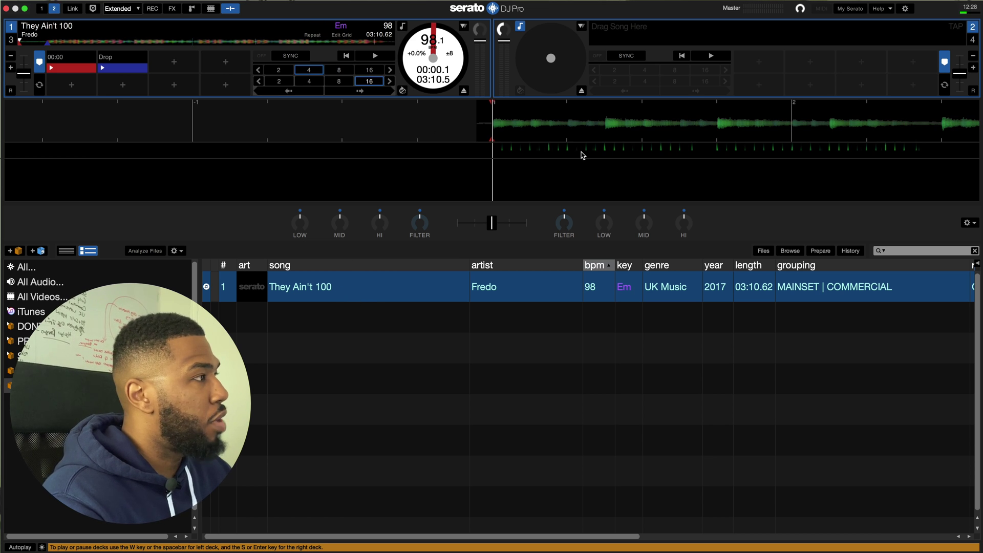
key(space)
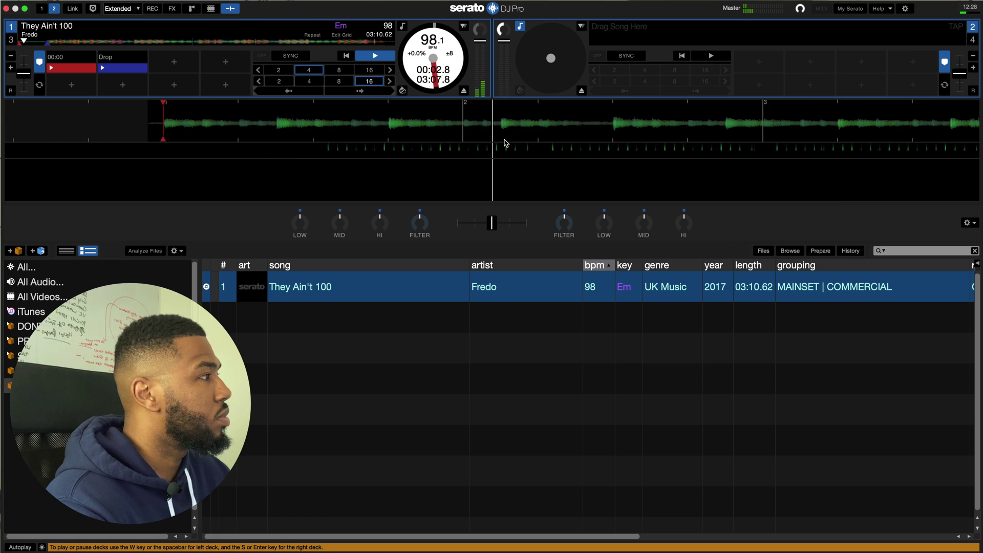
key(space)
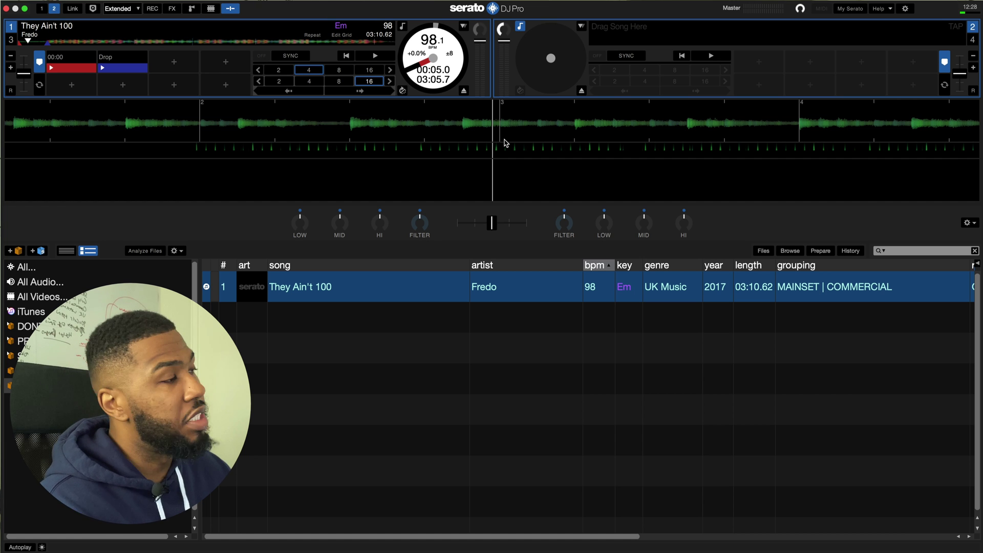
key(1)
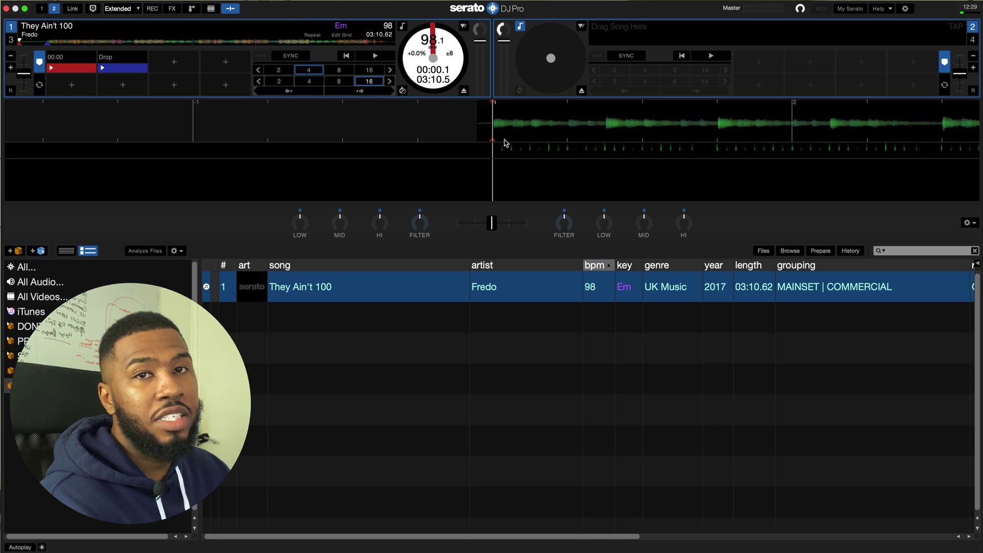
key(space)
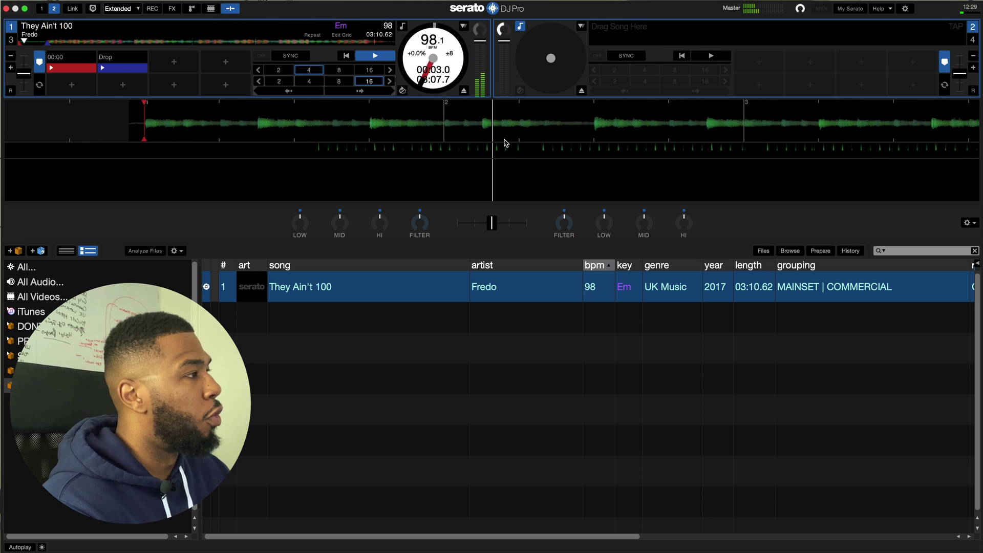
key(space)
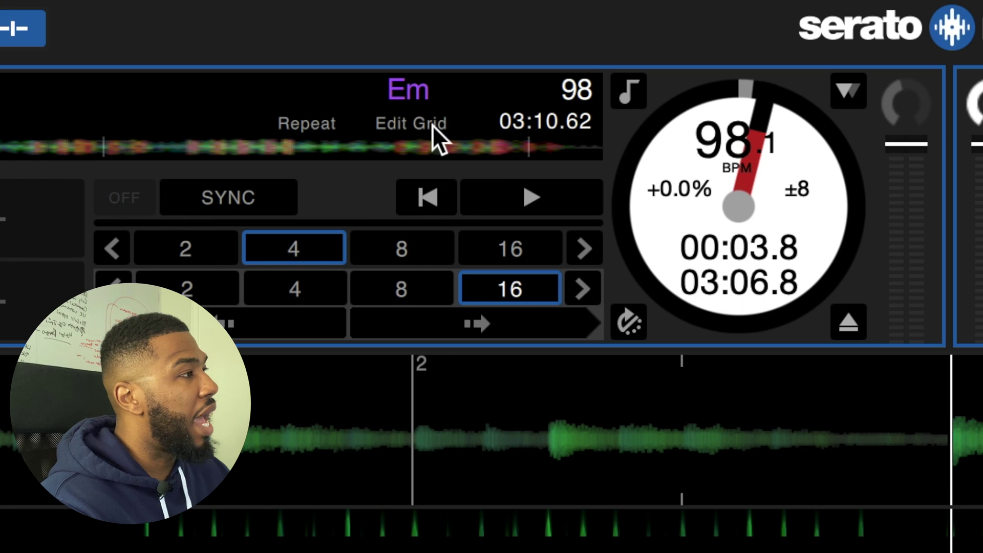
- Open the track's beat grid for editing and widen its spacing to 65 BPM so the markers match the intro beats
click(419, 121)
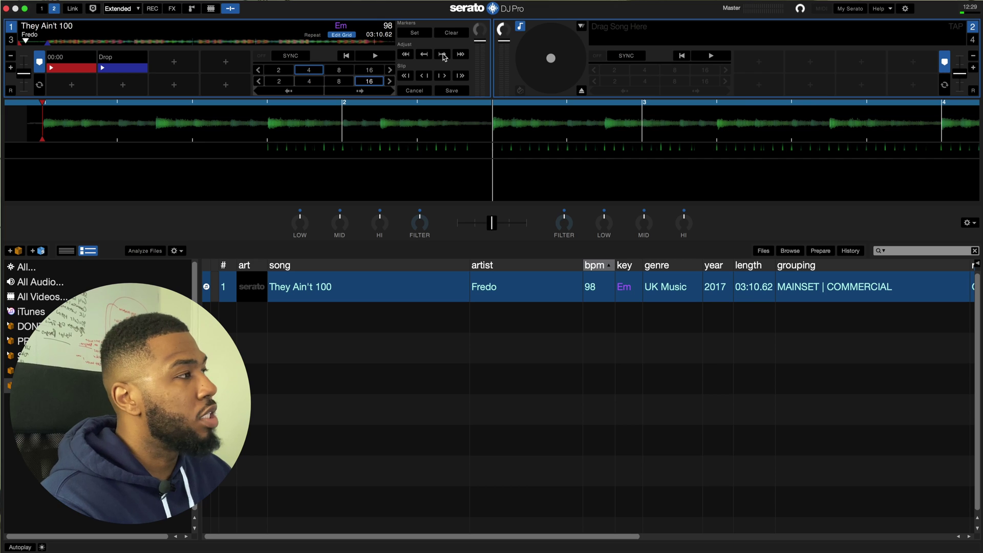
click(443, 55)
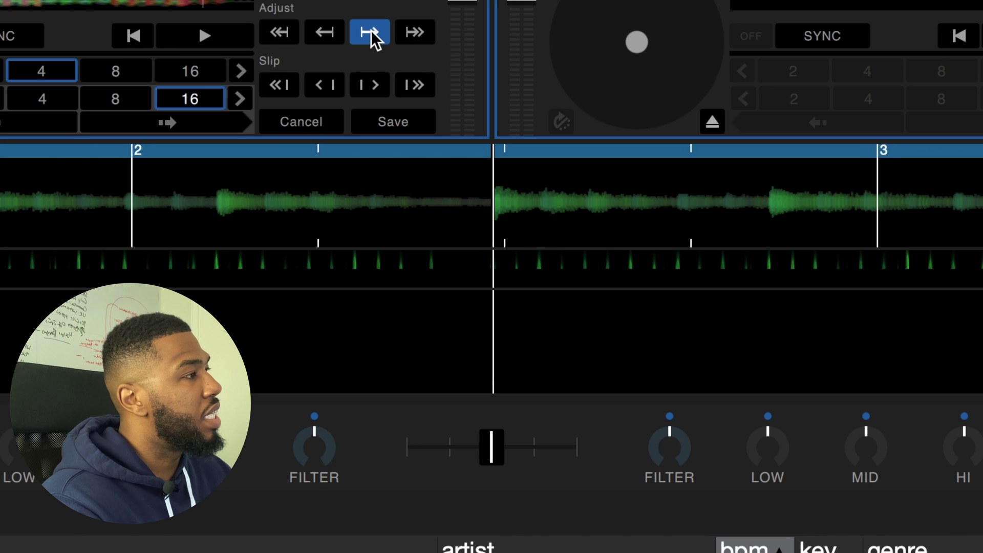
click(369, 32)
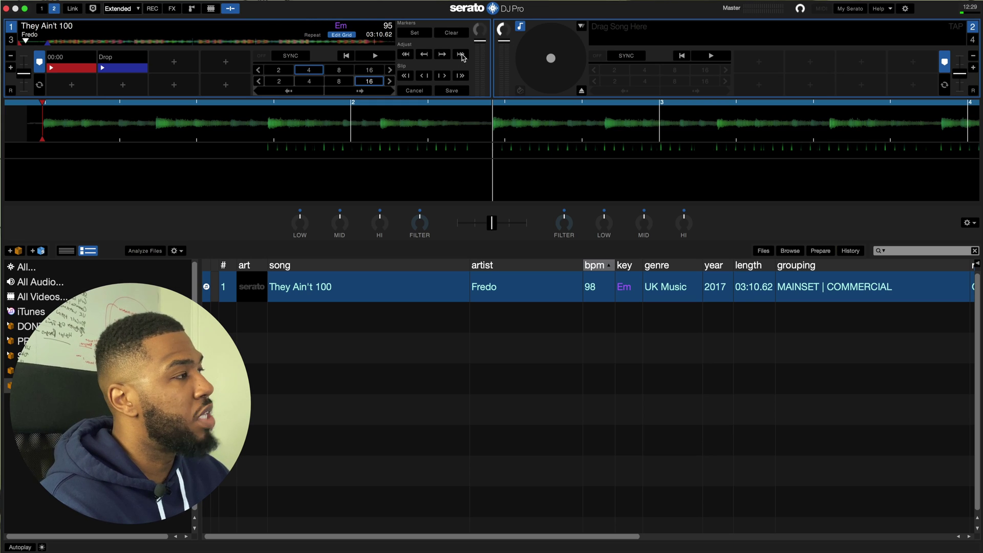
click(461, 54)
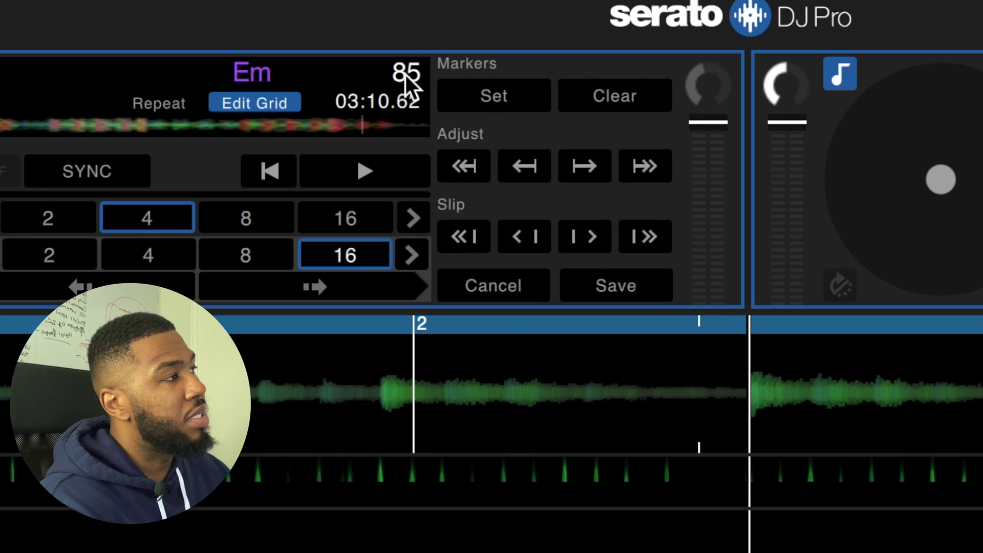
click(632, 169)
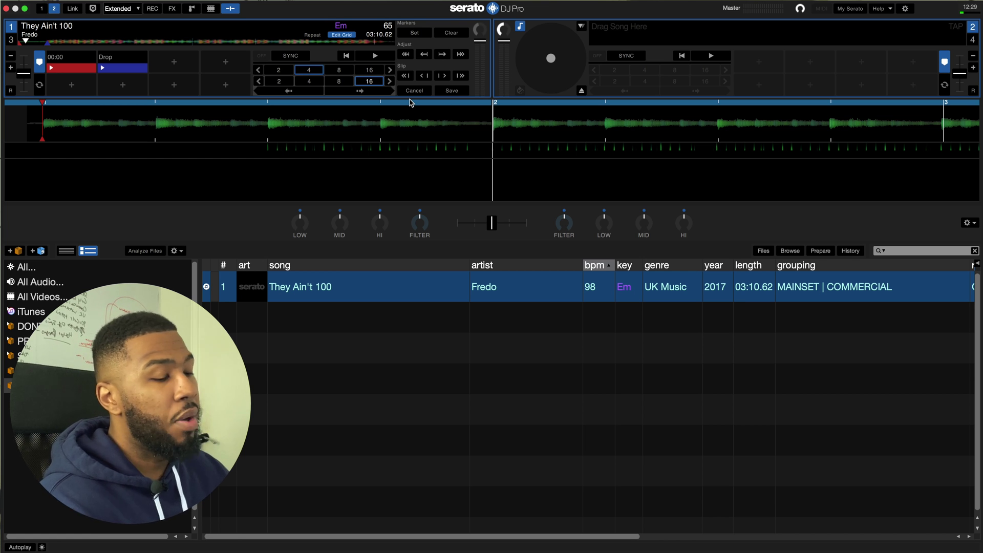
- Fine-tune the beat grid spacing so the bar 3 marker sits on the start of its beat
key(1)
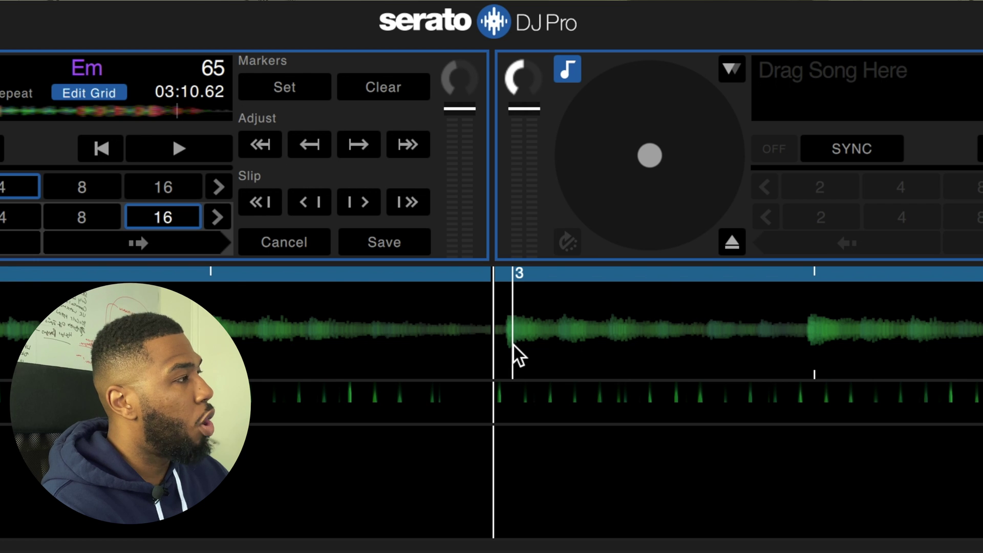
click(309, 144)
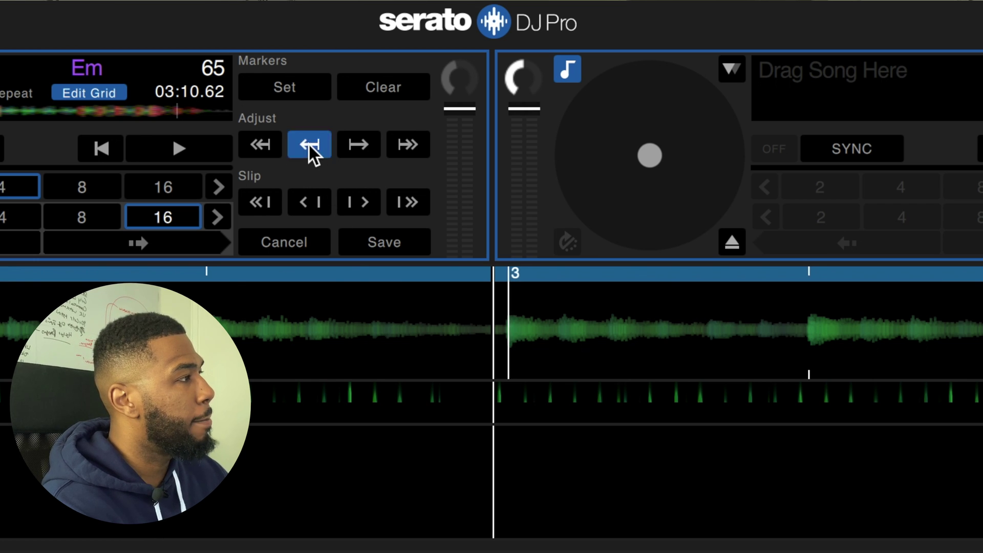
click(357, 144)
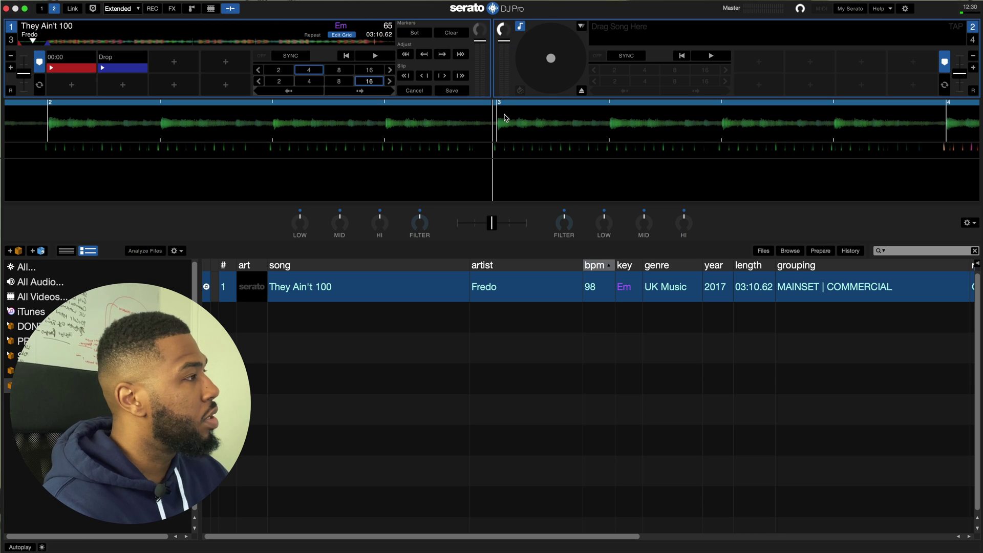
- Play the track through the drop to check the grid markers against the beats up to bar 6
key(space)
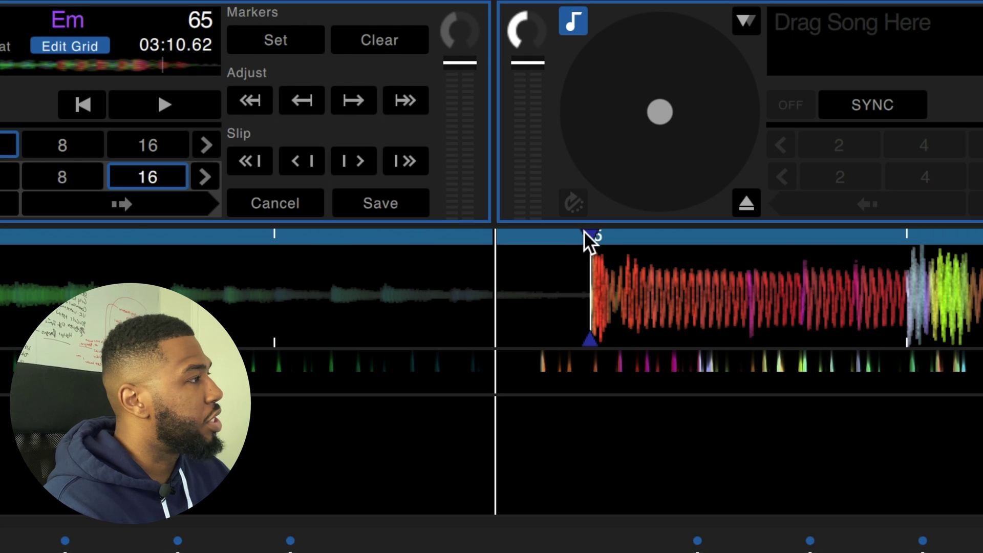
key(space)
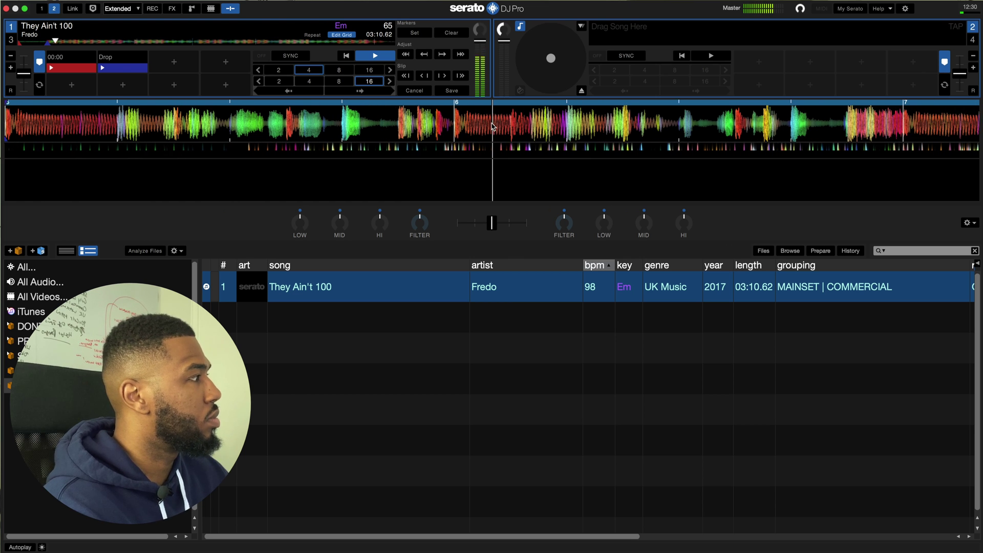
key(space)
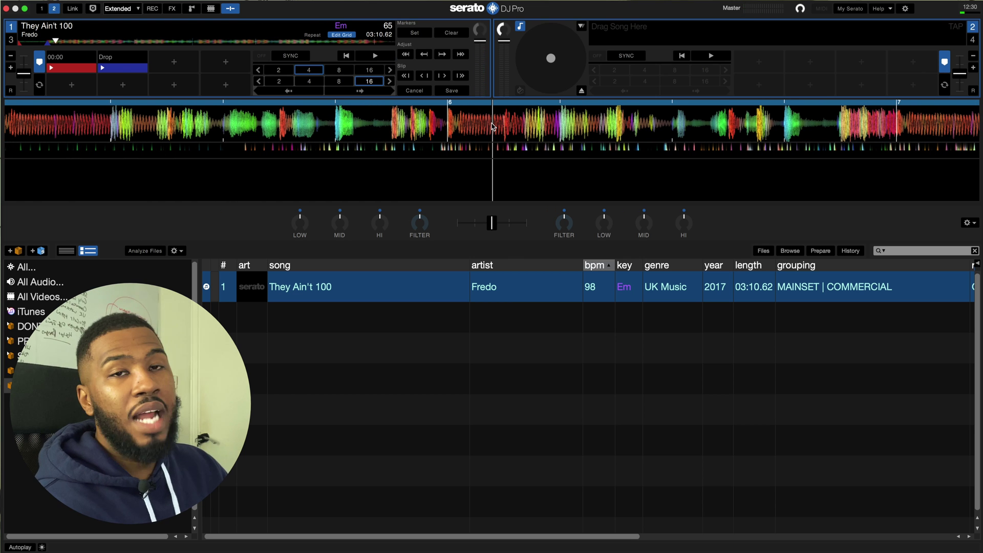
- Jump ahead in 16-beat steps to bar 18 and tighten the grid spacing slightly to align its marker with the beat
click(358, 92)
click(359, 93)
click(359, 92)
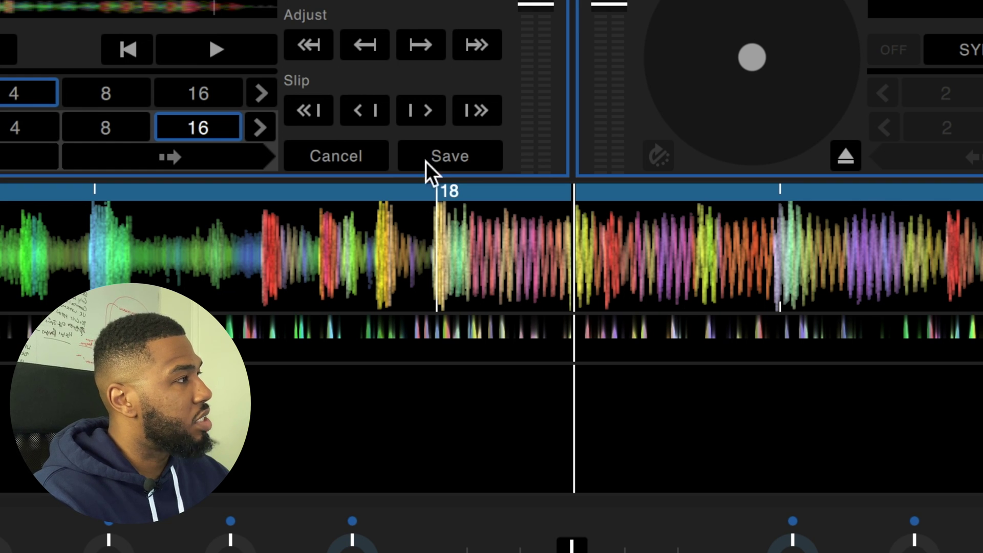
click(370, 48)
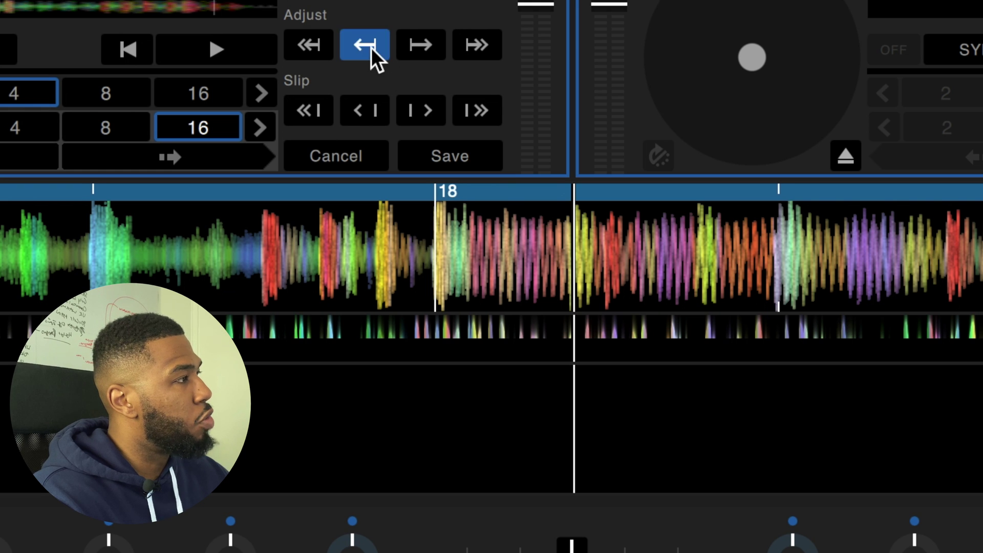
click(371, 47)
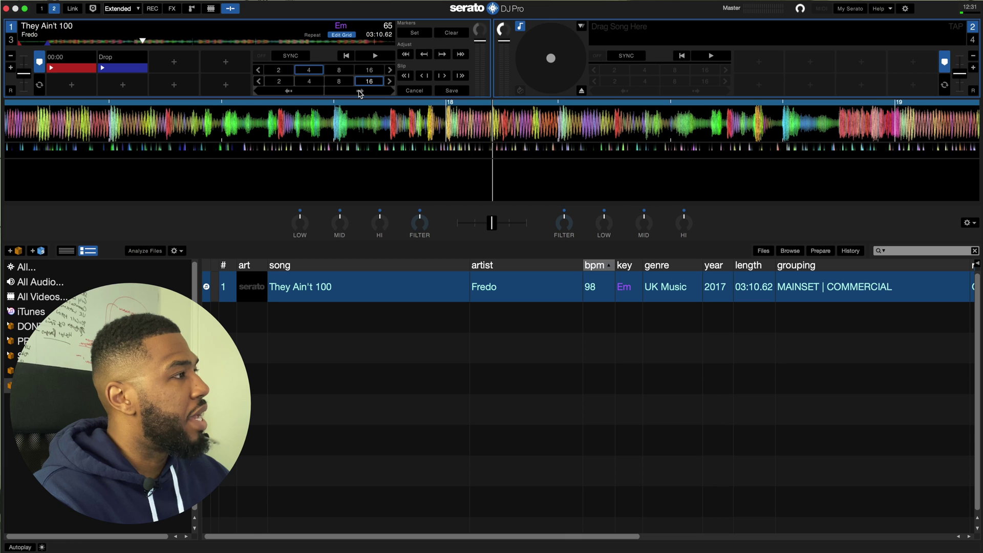
- Check the grid in 16-beat jumps towards the track's end and tighten the spacing slightly to align the bar 50 marker
click(169, 157)
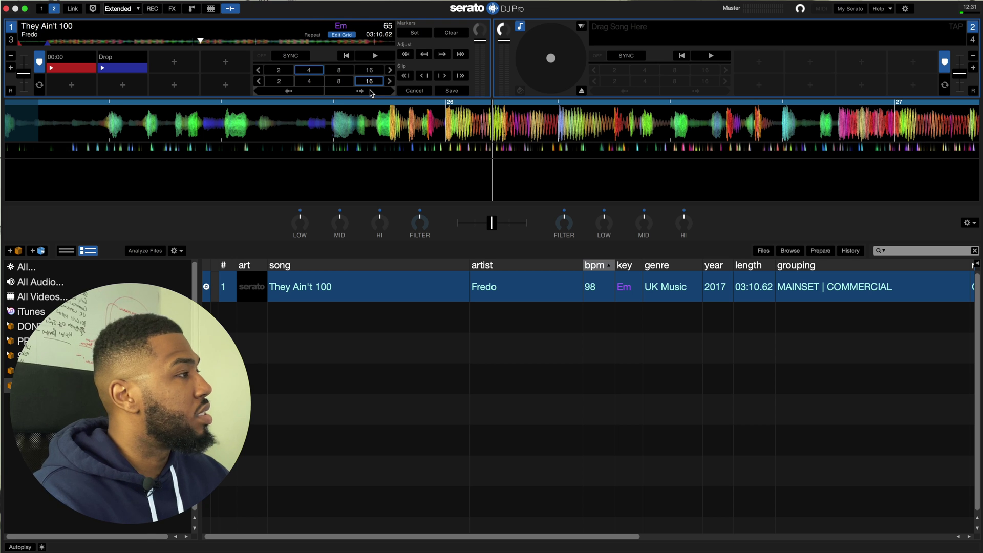
click(371, 93)
click(371, 93)
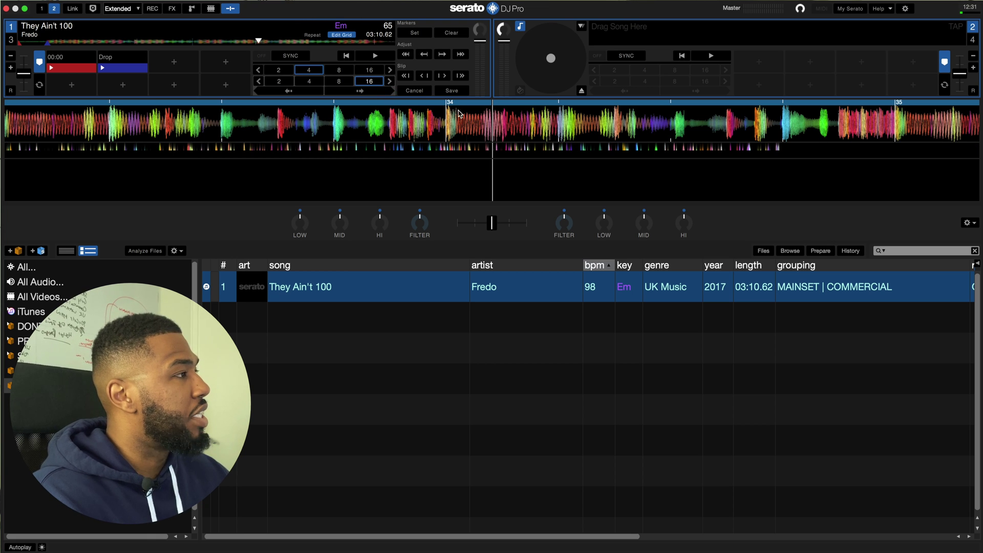
click(375, 94)
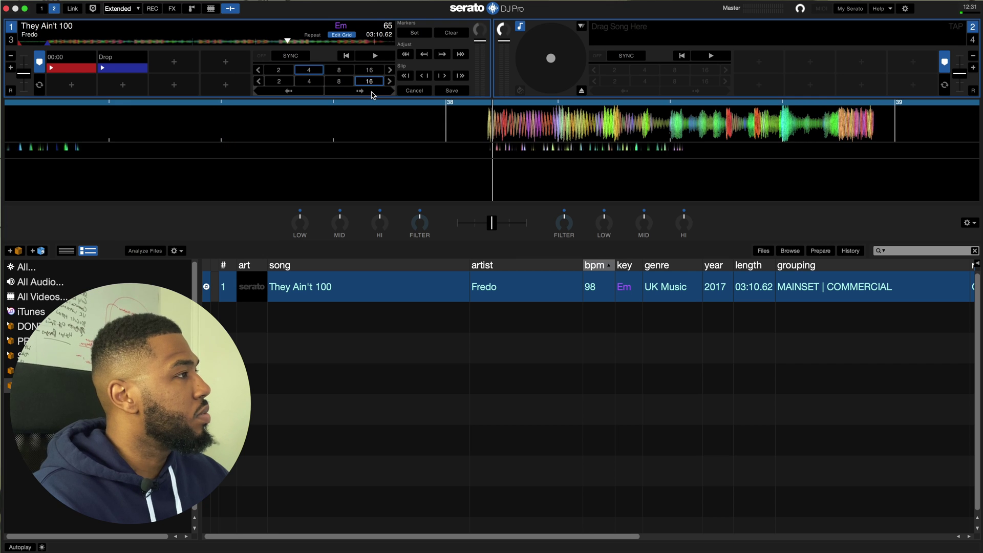
click(373, 94)
click(373, 95)
click(372, 93)
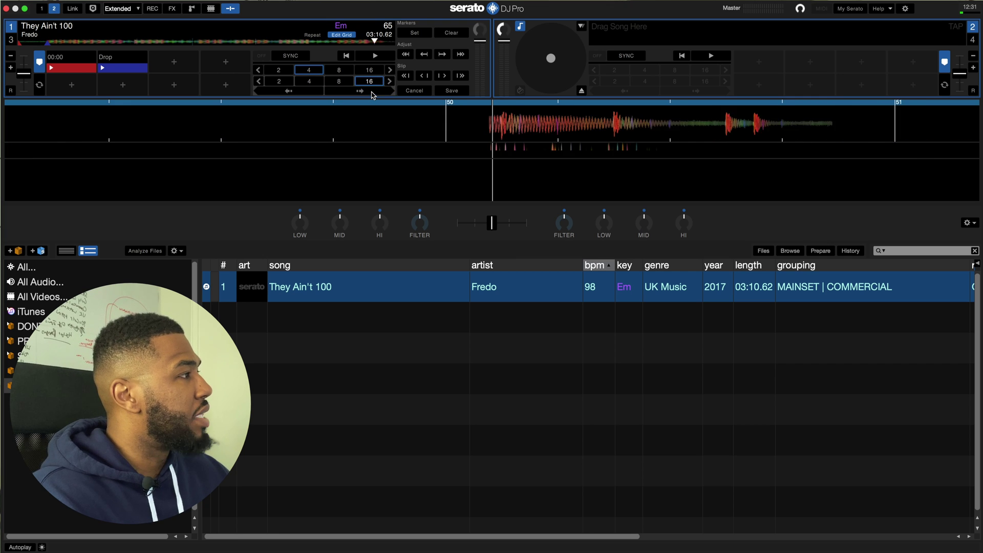
click(372, 93)
click(322, 94)
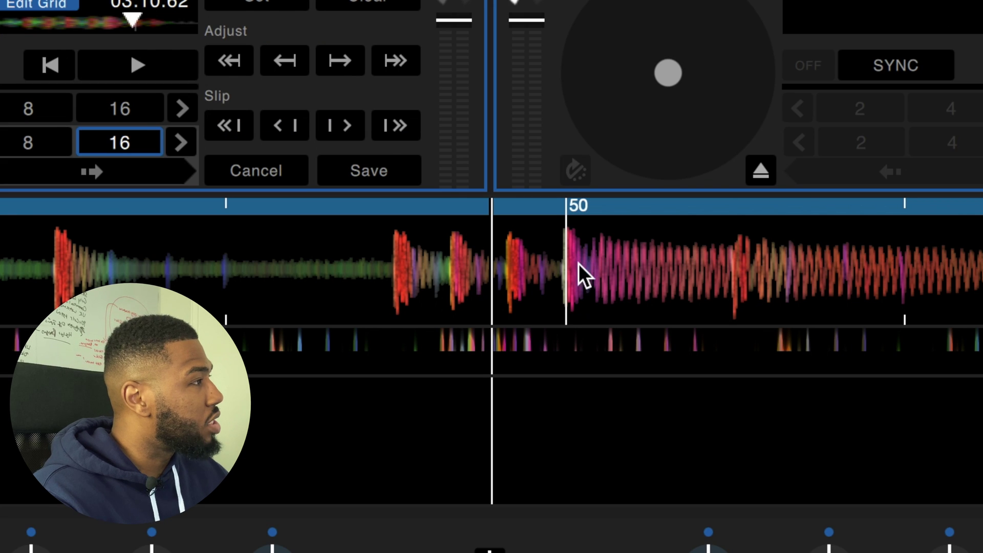
click(292, 63)
click(292, 63)
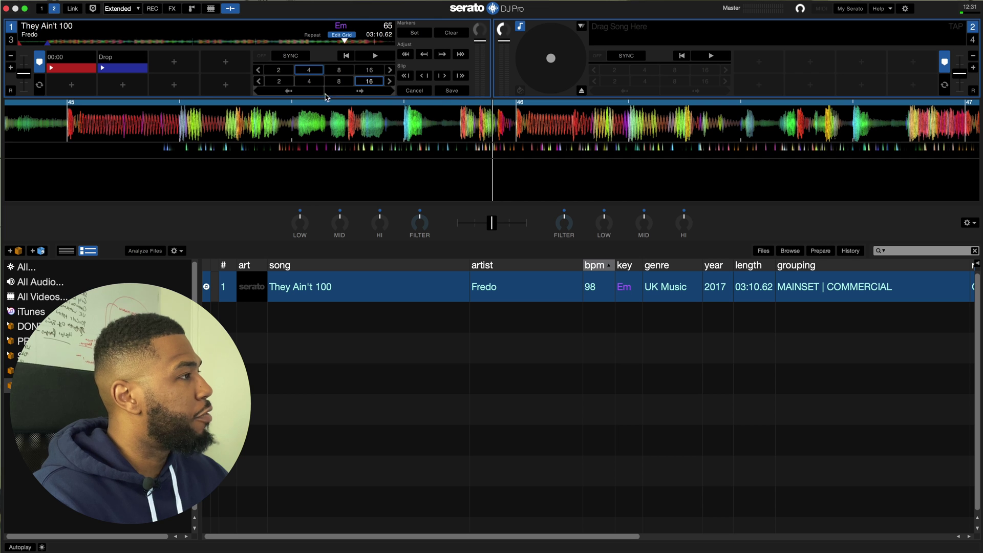
- Jump back to bar 38 to recheck the marker alignment and save the edited beat grid
click(305, 95)
click(306, 94)
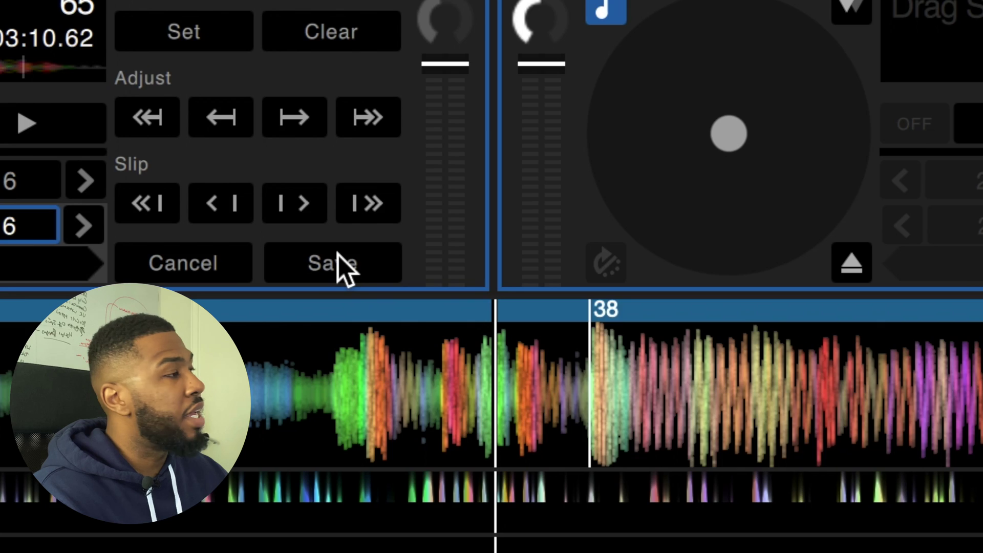
click(453, 91)
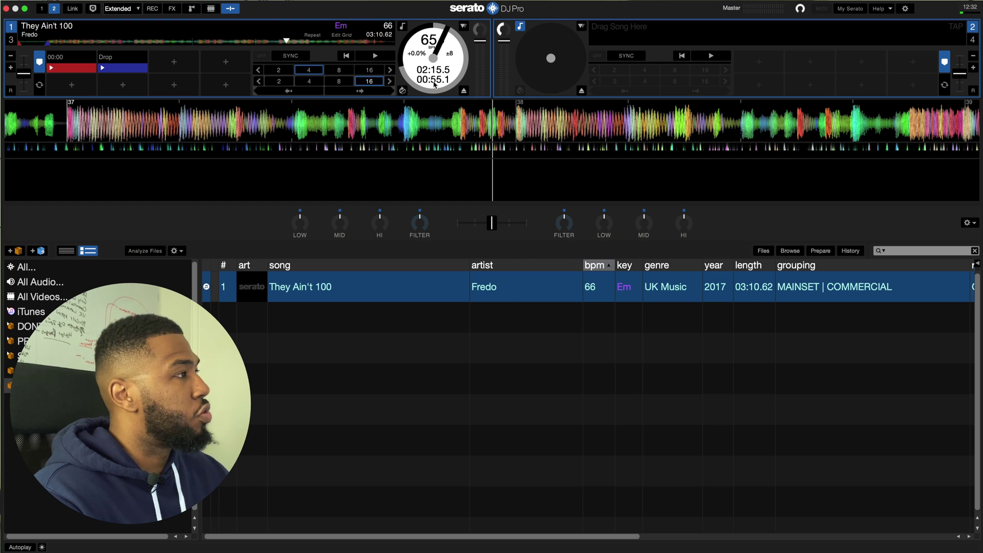
- Nudge the deck 1 waveform back slightly and try to re-analyze the track with its beat grid locked
drag(490, 117, 513, 118)
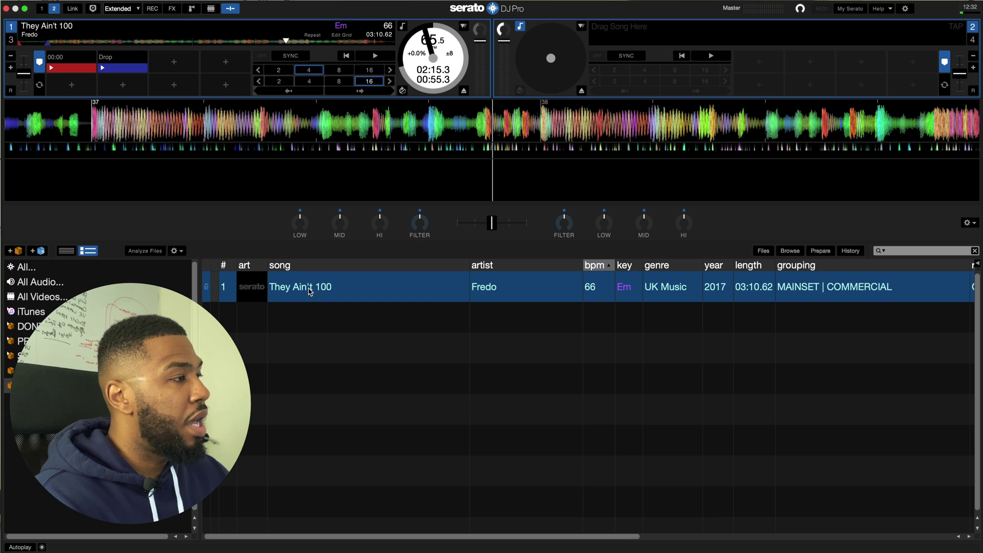
click(154, 251)
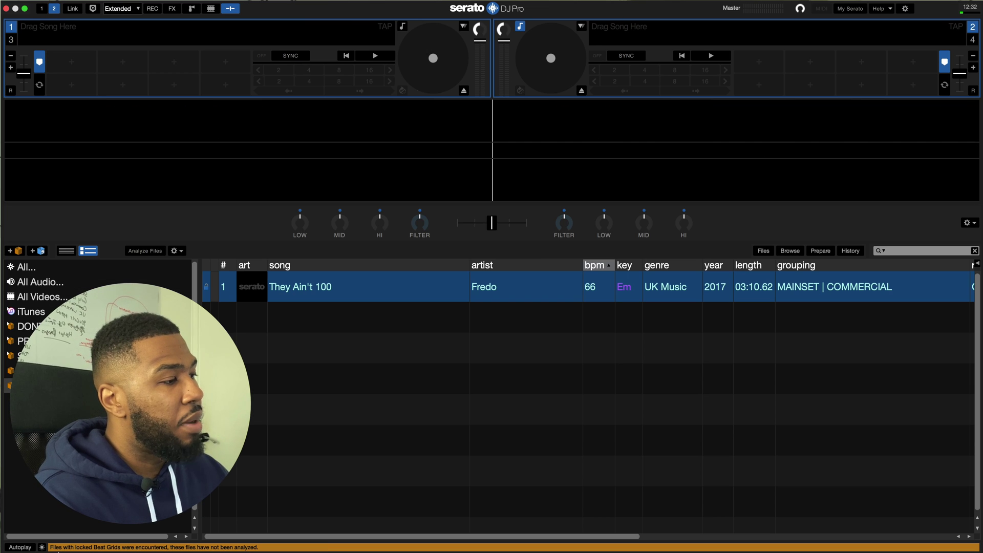